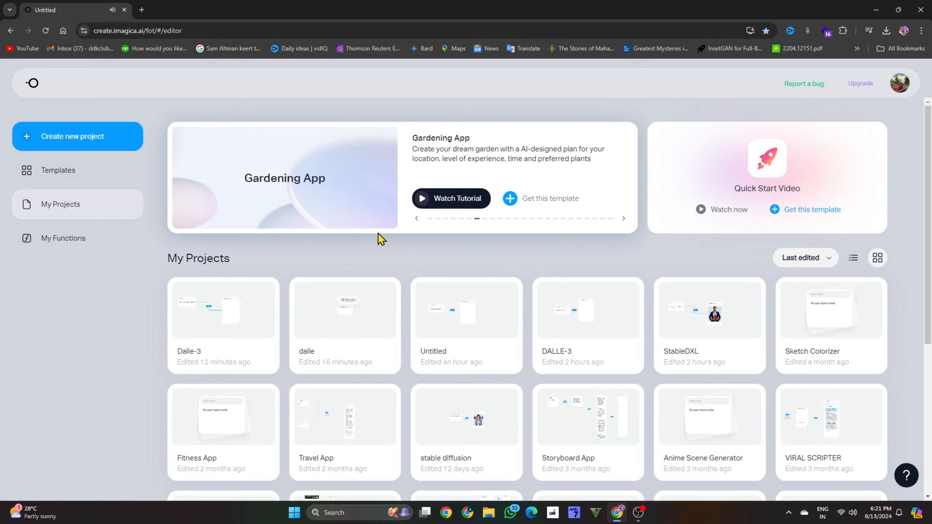
Create a new Thinking Canvas project and rename it dalle-3.
left_click(110, 140)
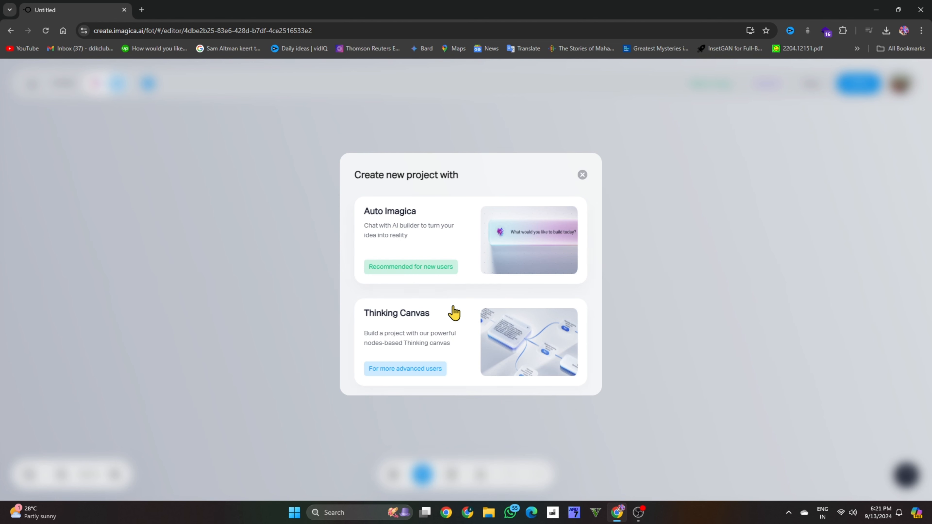
left_click(462, 332)
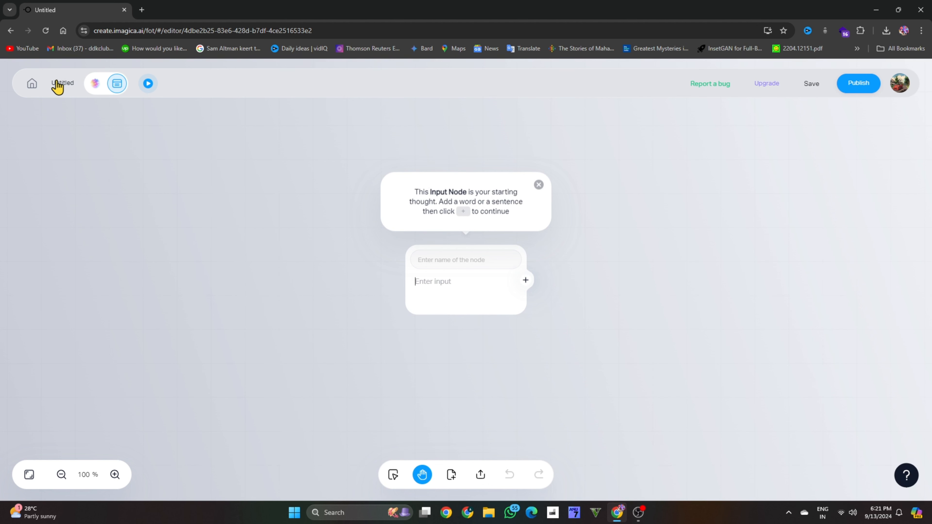
left_click(66, 83)
left_click(288, 269)
left_click(66, 84)
left_click(59, 126)
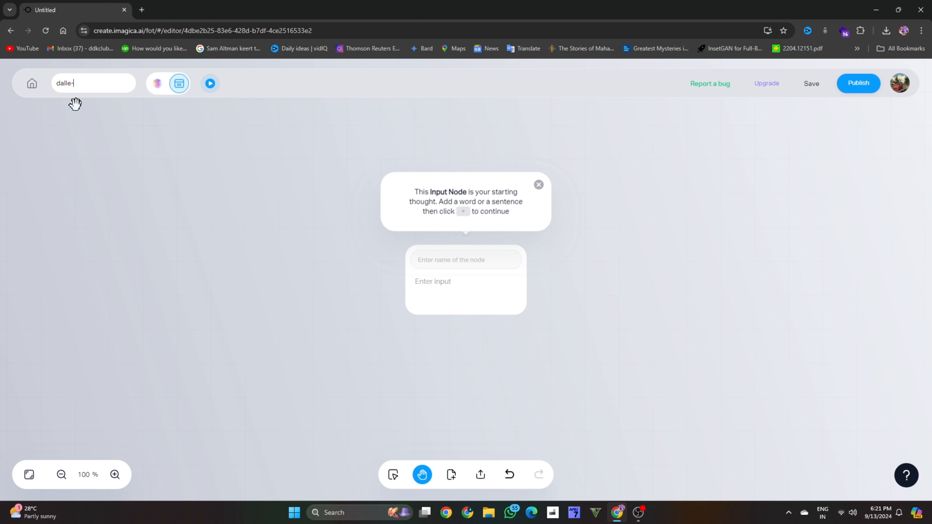
key("Return")
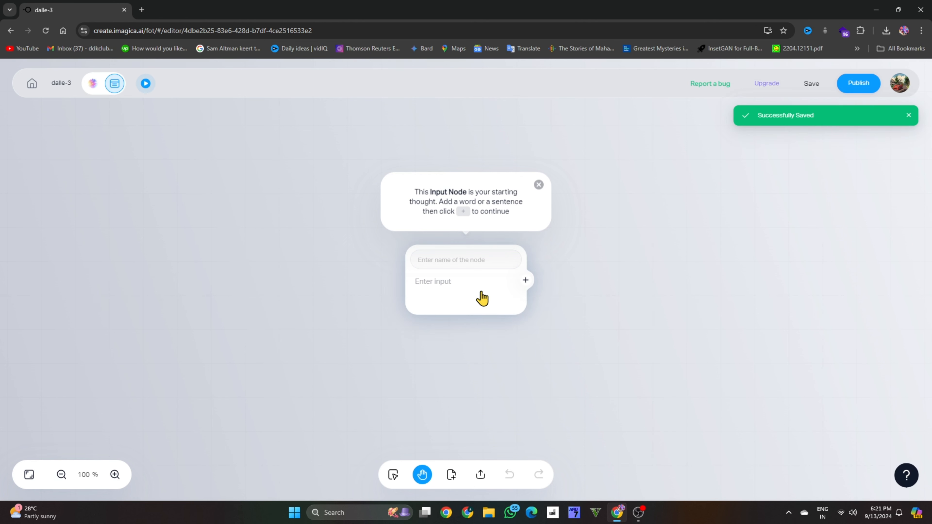
Dismiss the starting hint and add the input node to the app as its User Input field.
left_click(501, 298)
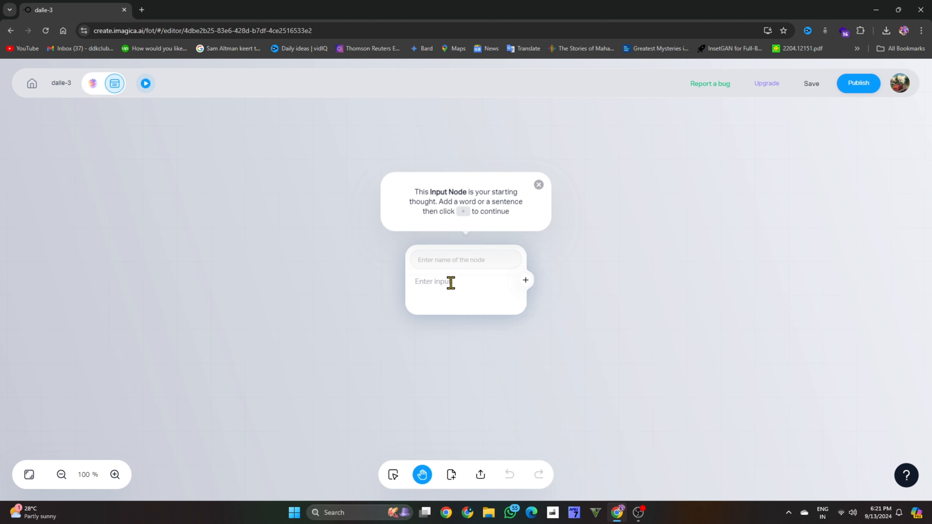
left_click_drag(412, 269, 339, 253)
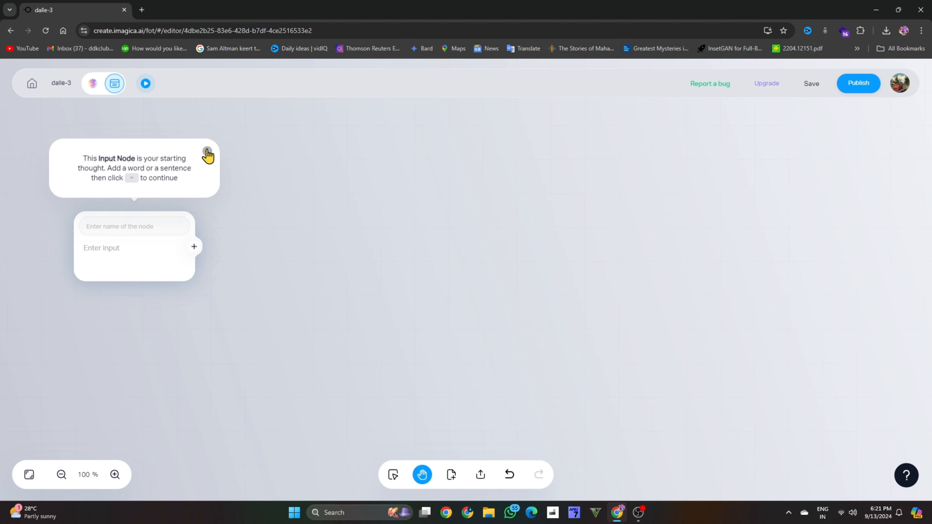
left_click(204, 154)
left_click(194, 247)
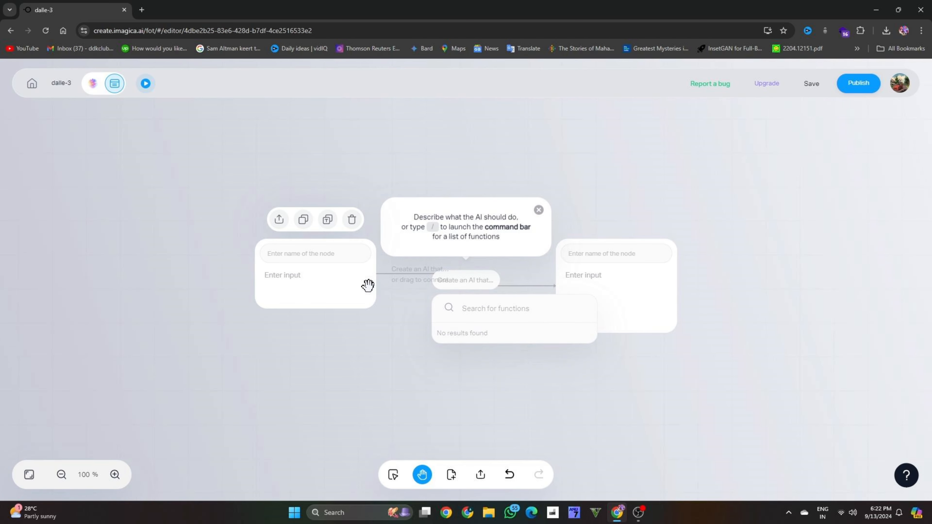
left_click(279, 219)
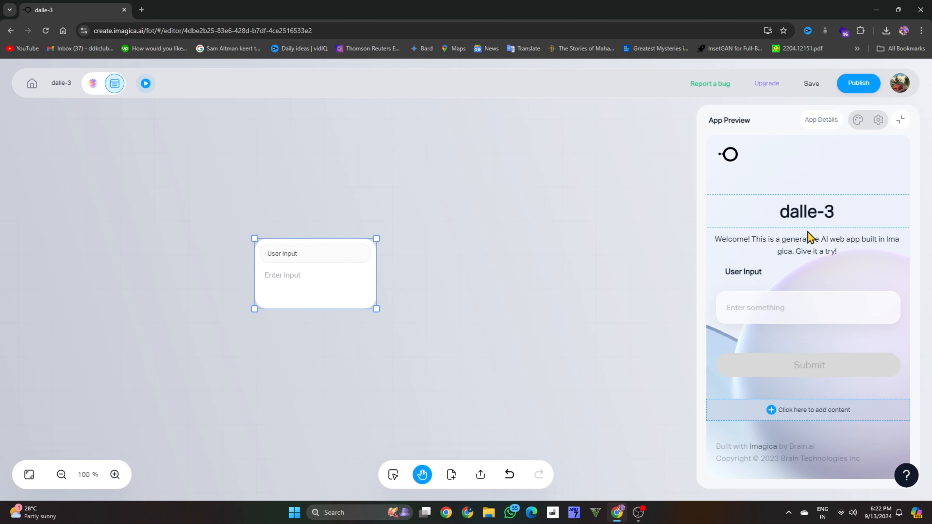
Connect a new function to the User Input node and choose the DALL.E image function for it.
mouse_move(381, 286)
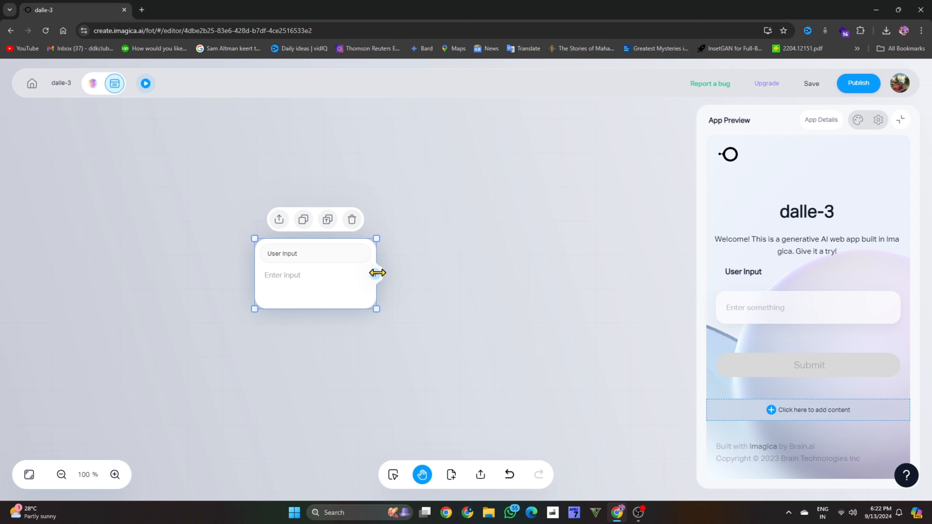
left_click_drag(375, 270, 417, 287)
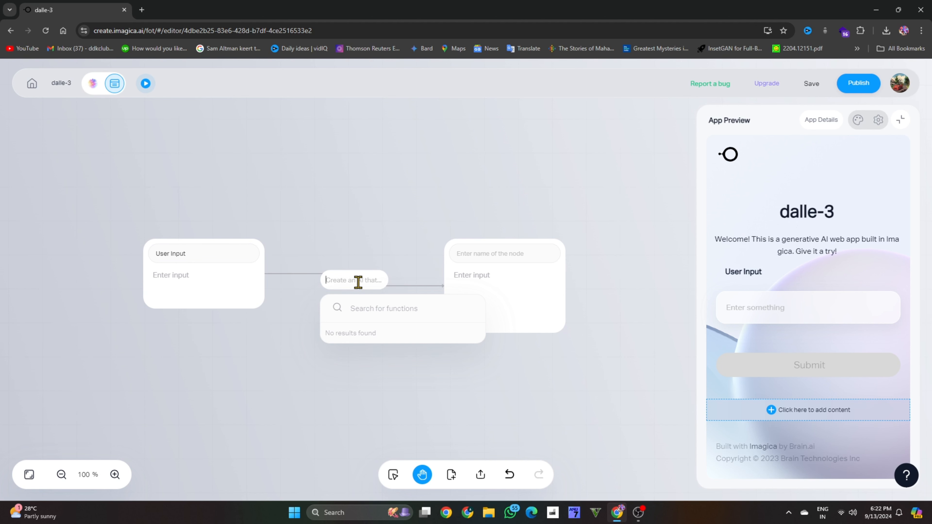
type("/")
scroll(389, 433, "down", 3)
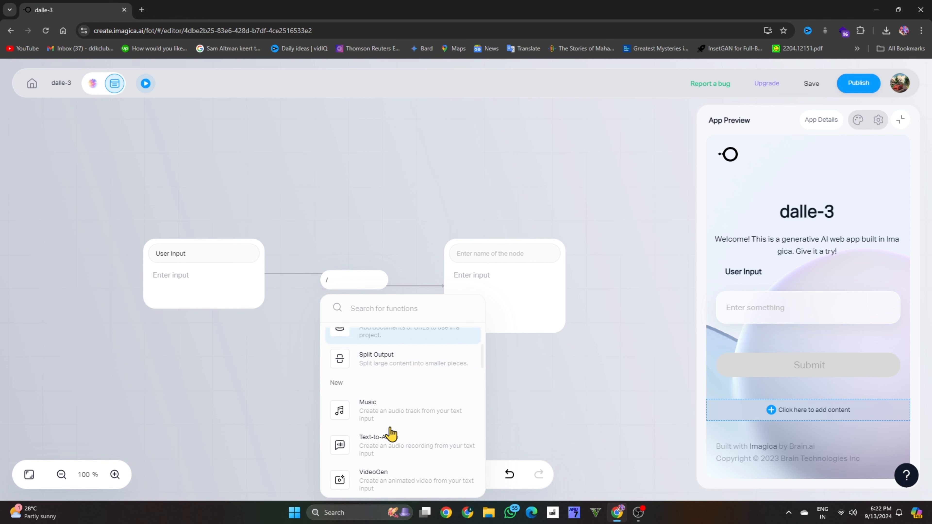
scroll(391, 433, "down", 6)
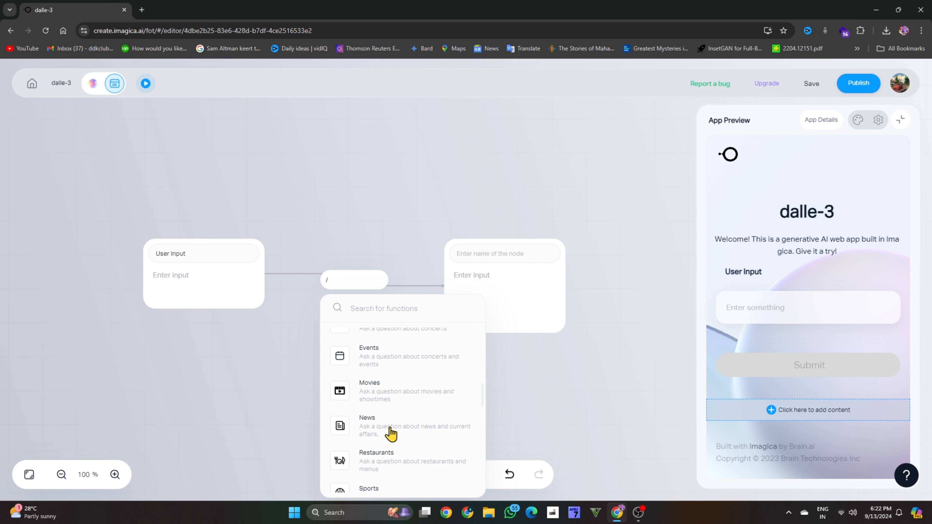
scroll(391, 434, "down", 8)
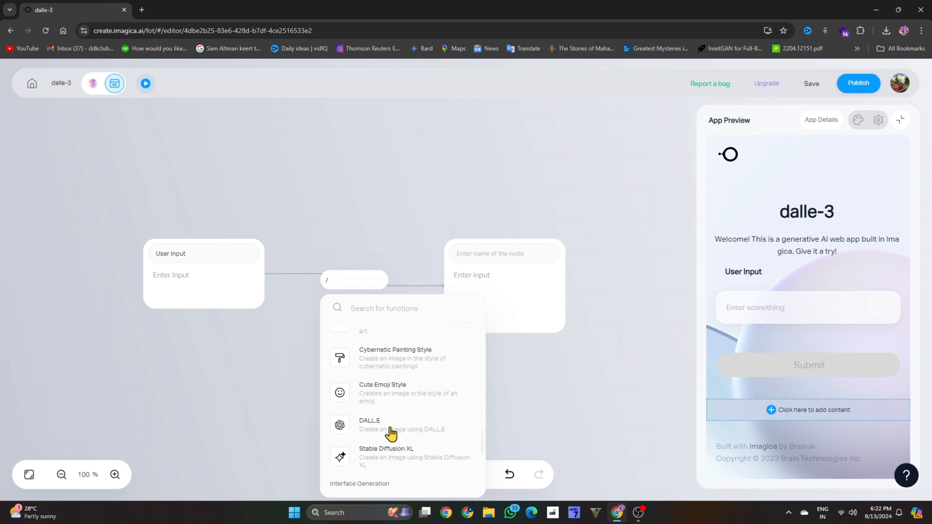
left_click(390, 432)
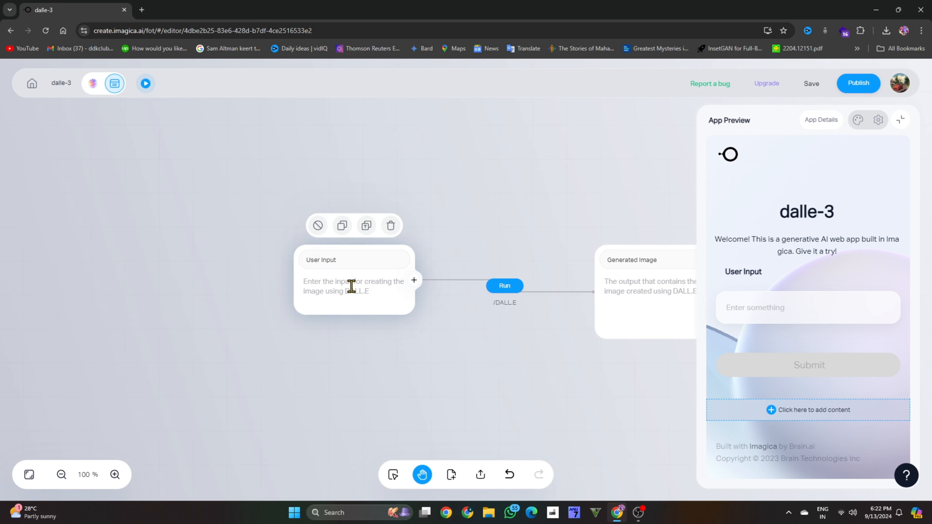
Enter the prompt "Generate an image of Black and white cat hugging in romantic mood" in User Input and run the DALL.E function.
left_click(351, 286)
type("Ge")
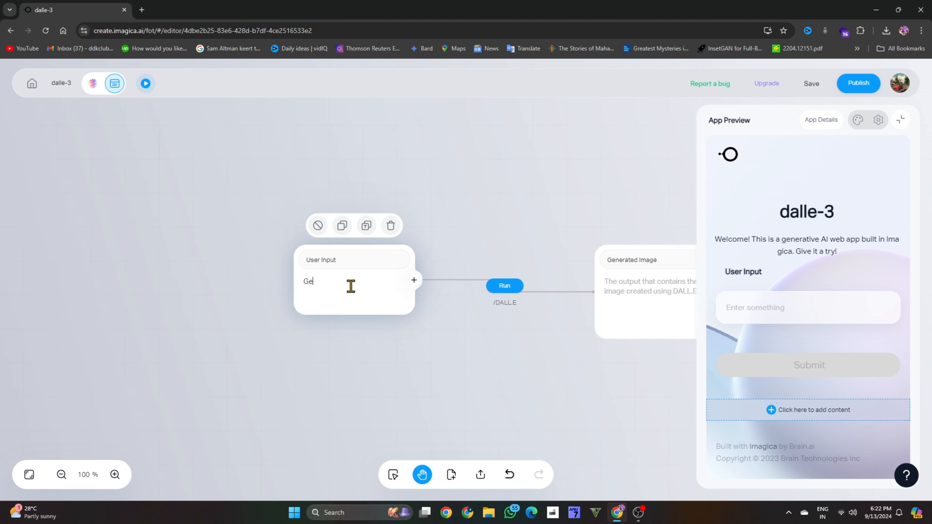
type("nerate an image of Black and white cat")
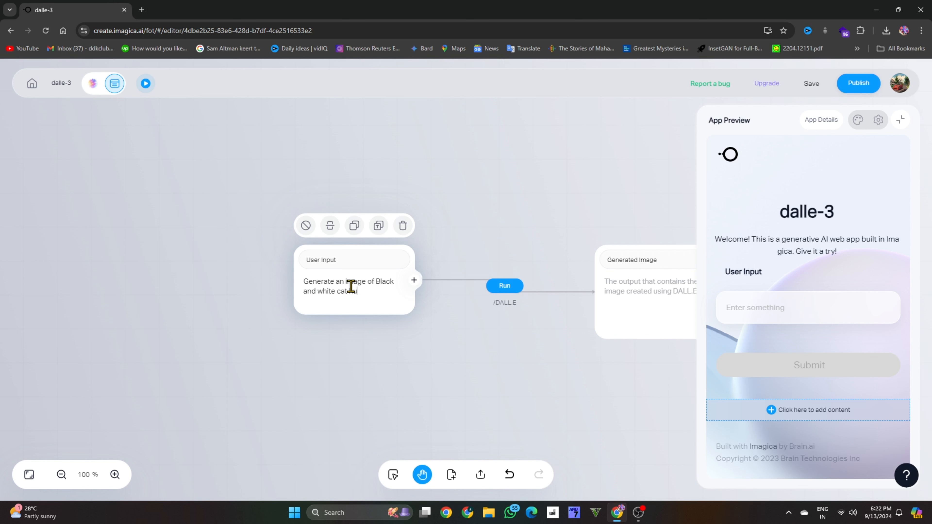
type("mantic mood")
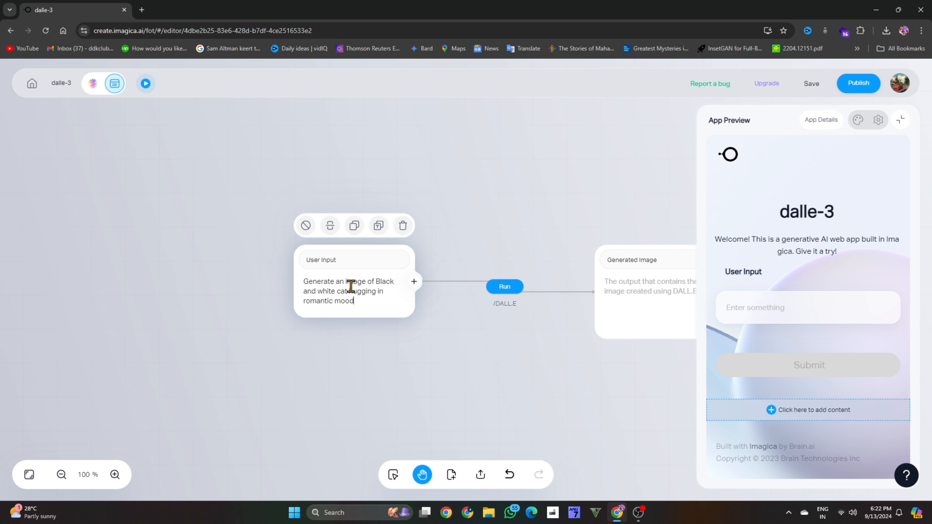
left_click(503, 288)
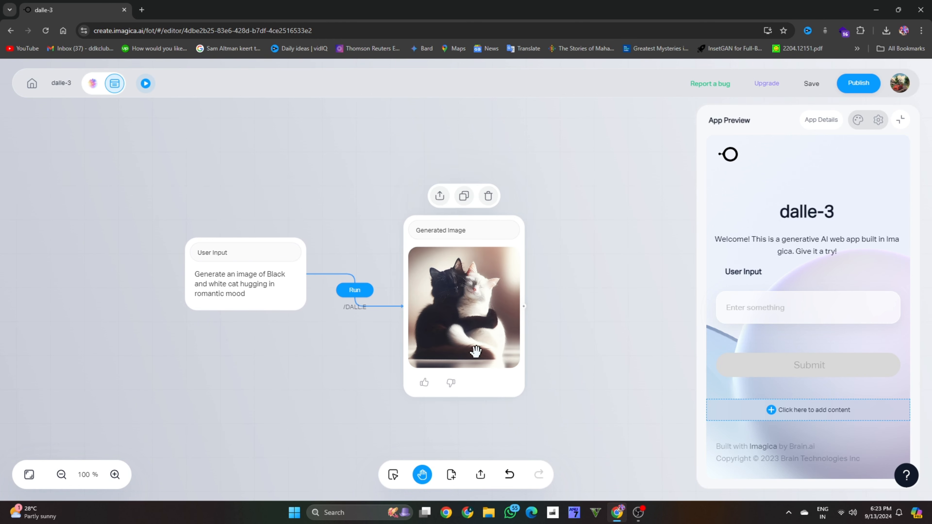
Inspect the generated cat image, and add the Generated Image node to the app so it shows in the preview.
double_click(492, 324)
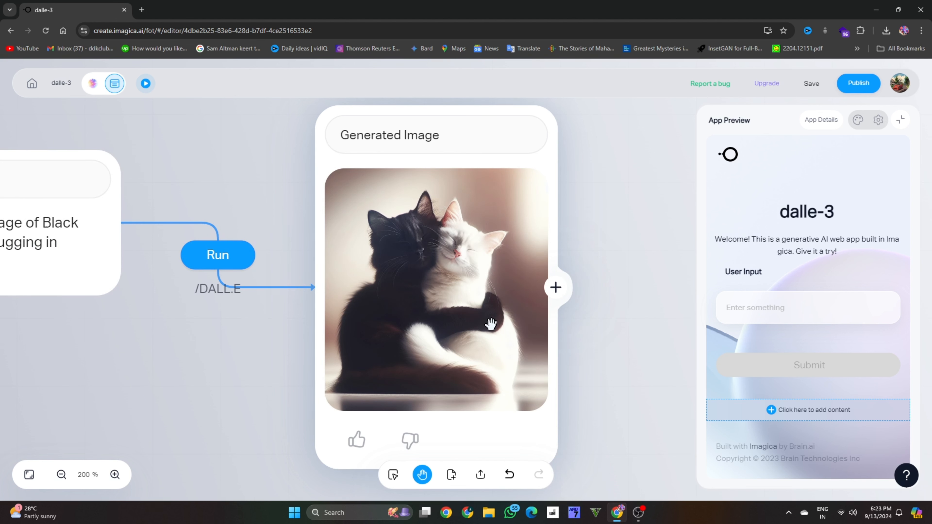
scroll(491, 324, "down", 5)
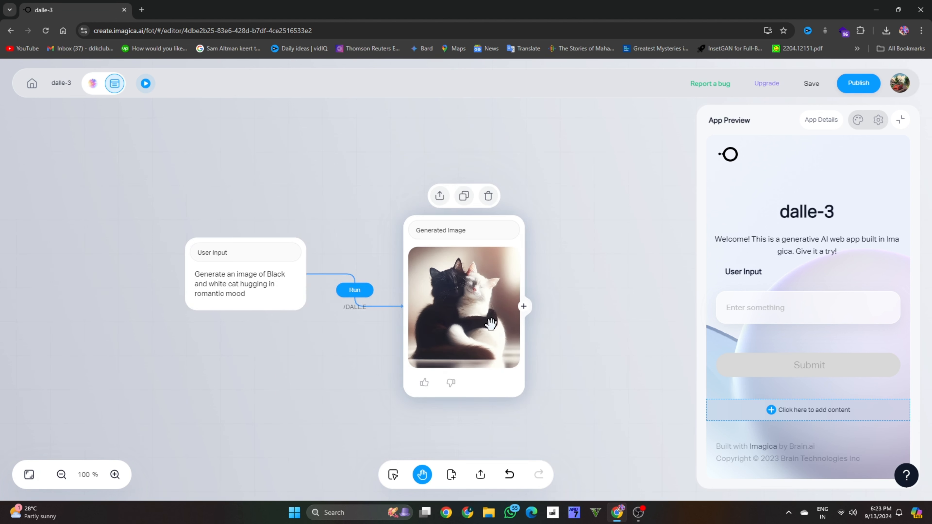
right_click(469, 287)
left_click(492, 303)
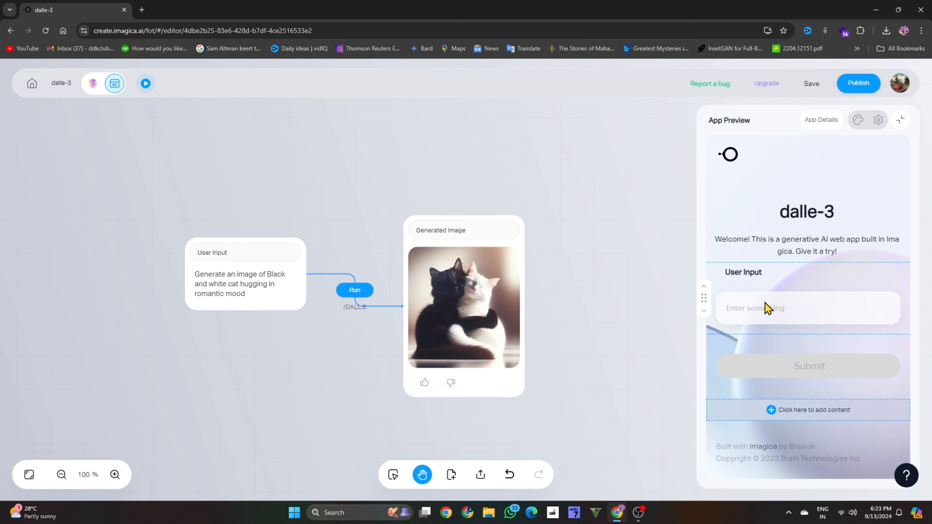
mouse_move(462, 303)
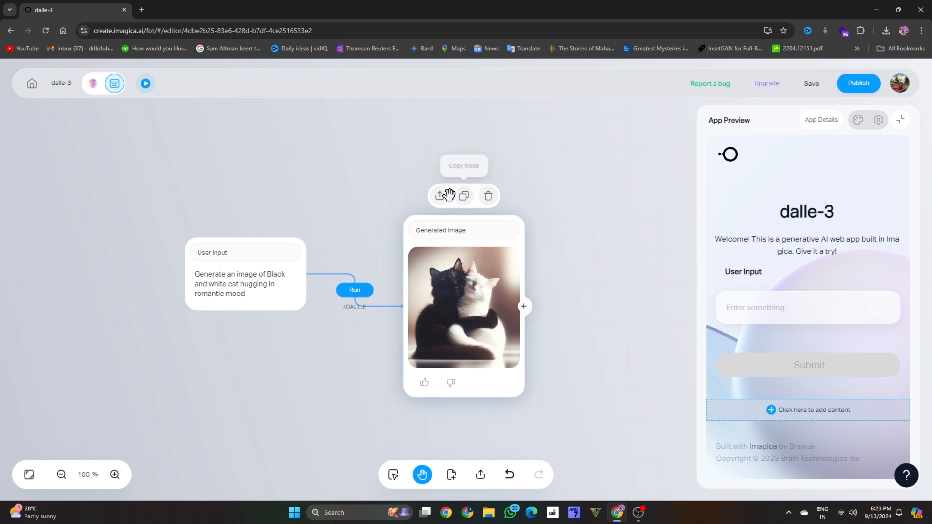
left_click(440, 196)
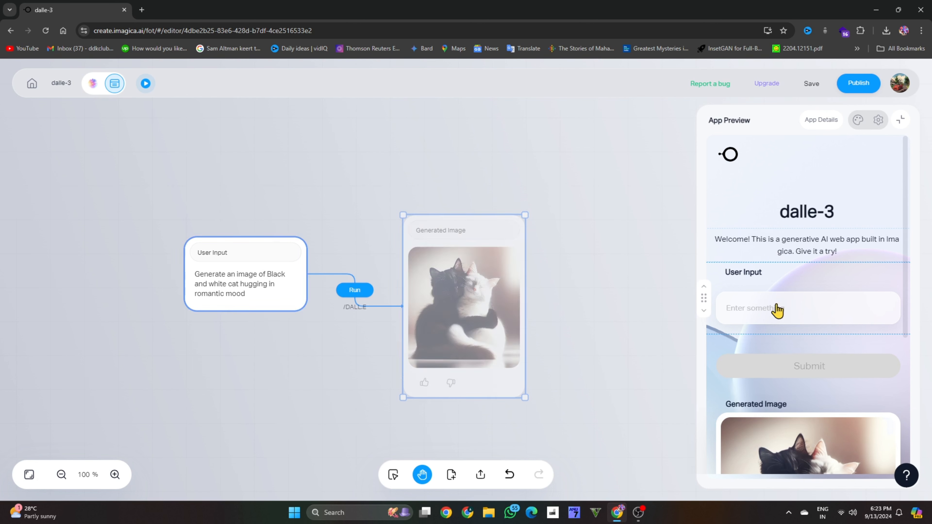
scroll(763, 290, "down", 2)
scroll(763, 290, "down", 5)
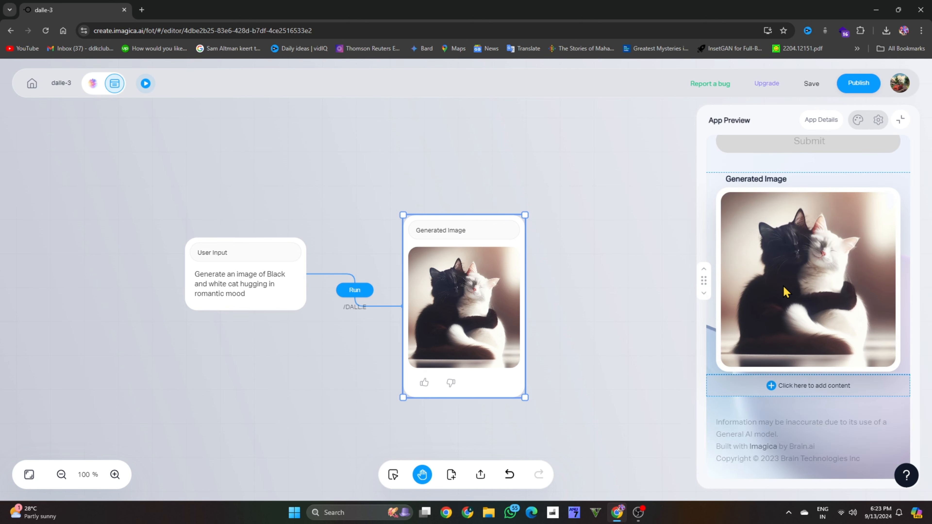
scroll(785, 291, "up", 7)
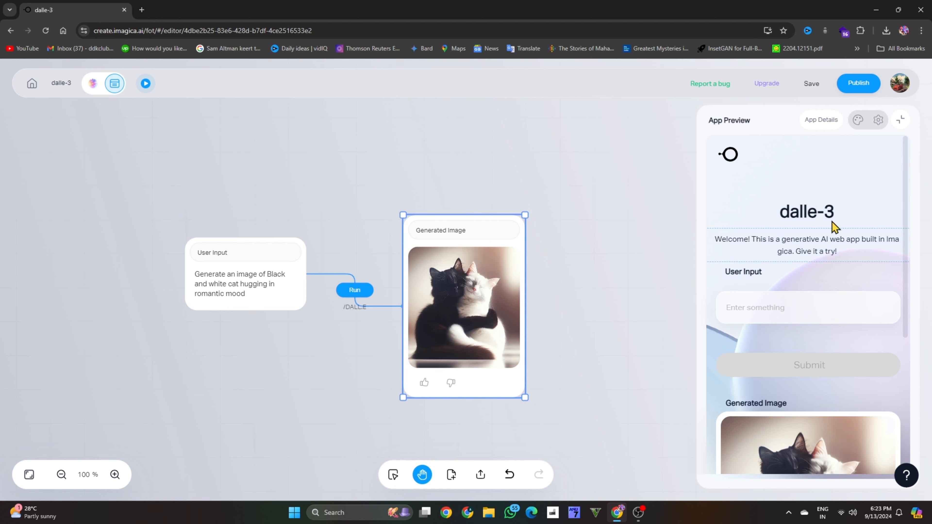
Try several design templates for the app and apply the pale grey gradient one from the first set.
left_click(859, 120)
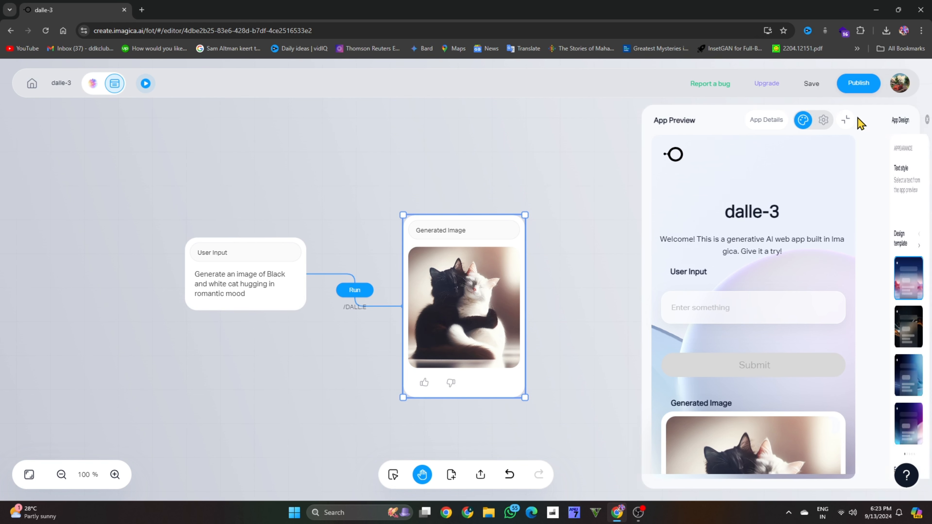
left_click(796, 312)
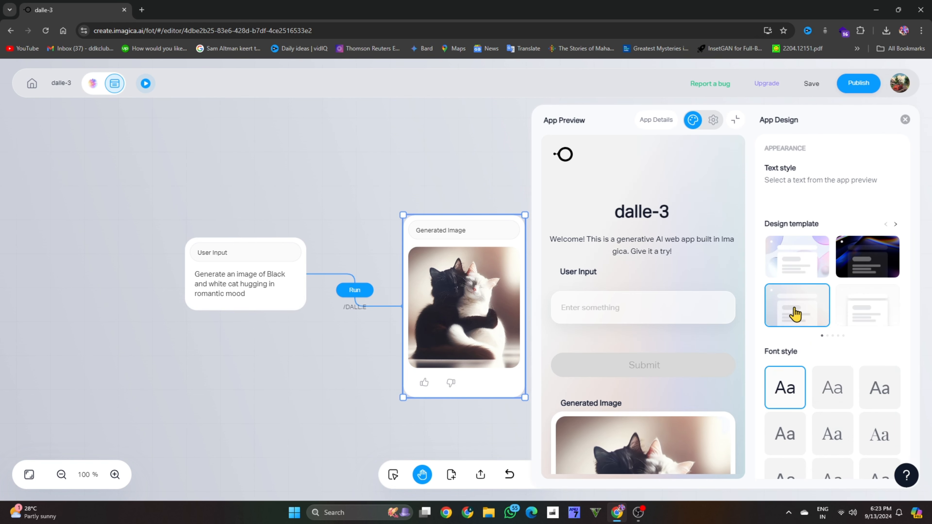
left_click(862, 314)
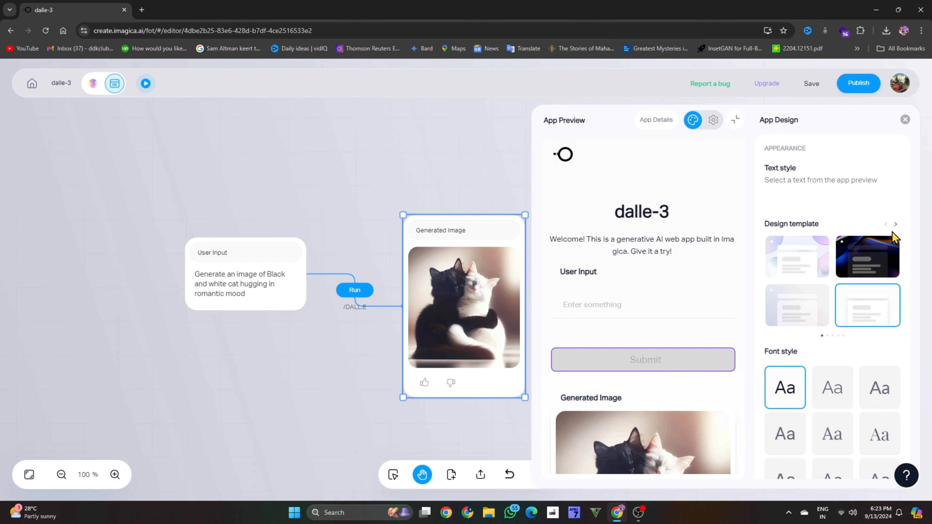
left_click(896, 224)
left_click(879, 247)
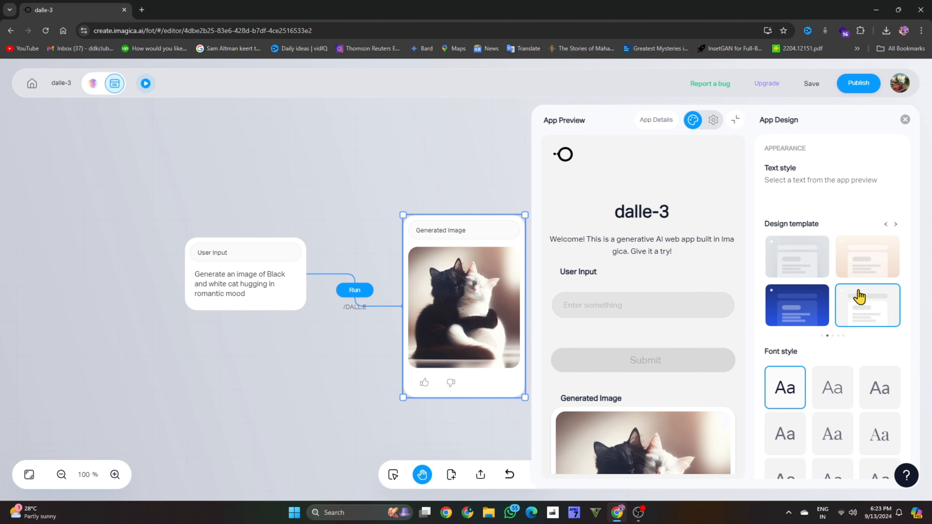
left_click(895, 224)
left_click(795, 257)
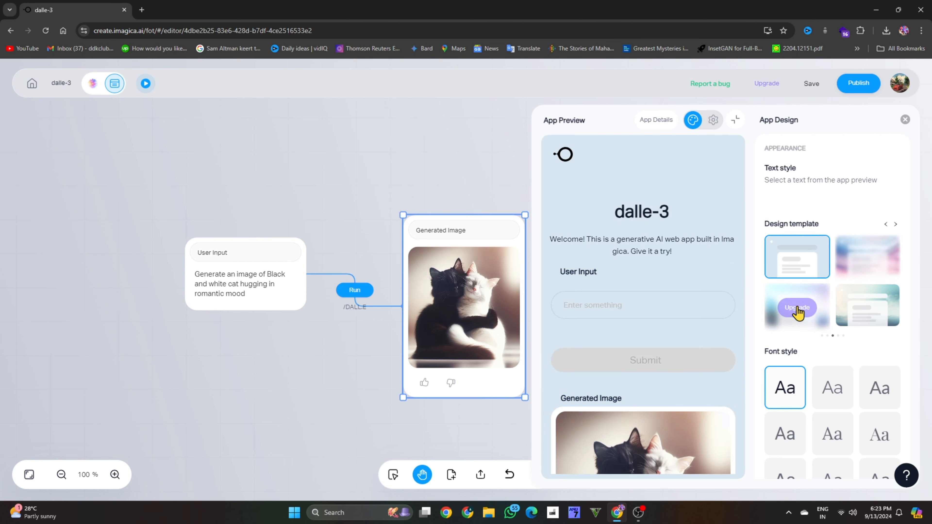
left_click(886, 225)
left_click(886, 224)
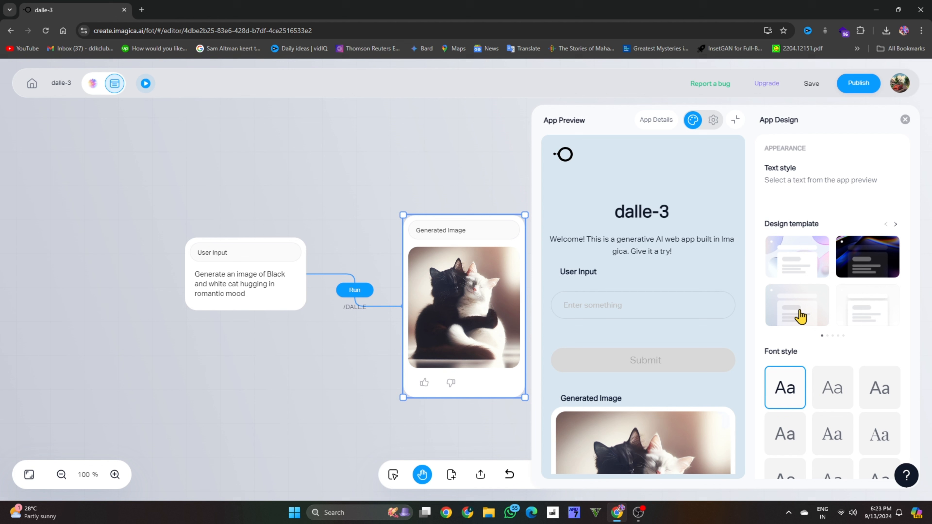
left_click(798, 312)
left_click(906, 119)
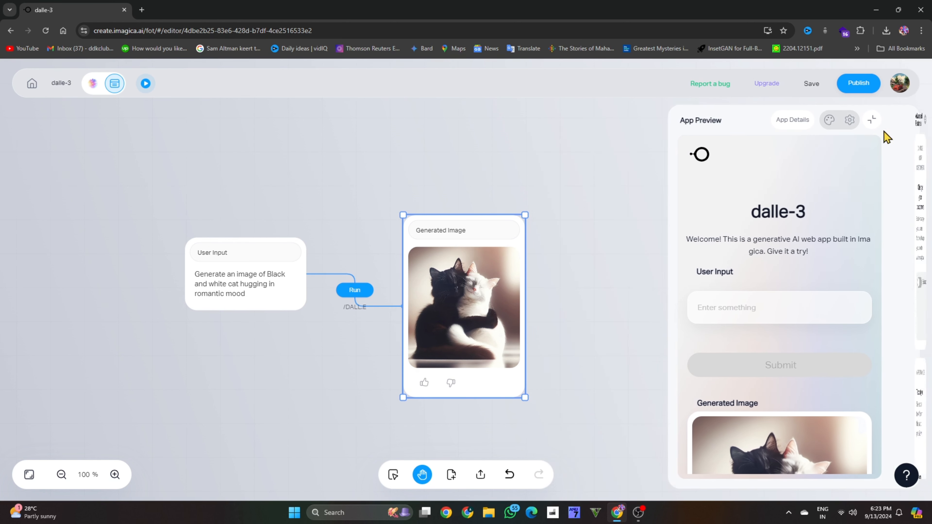
Replace the app title in the preview with "lumi ai".
scroll(758, 327, "down", 5)
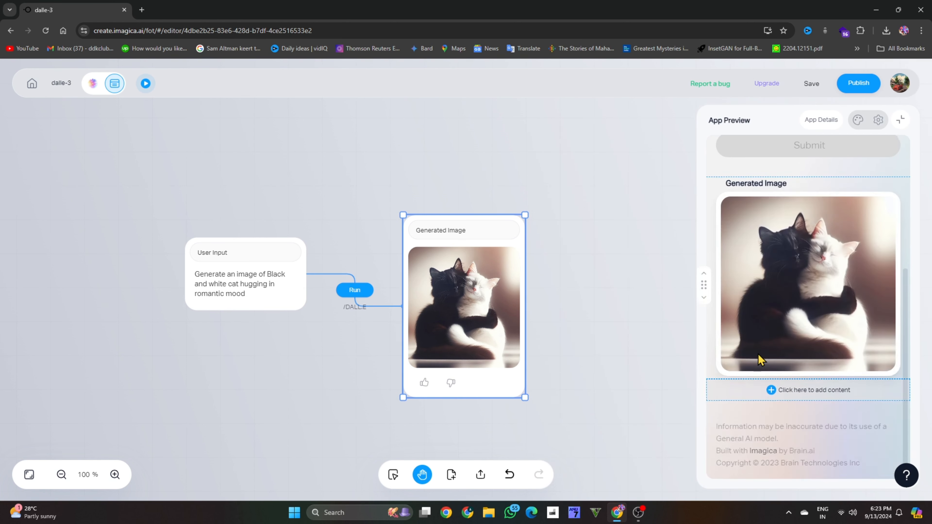
scroll(762, 359, "up", 5)
triple_click(811, 210)
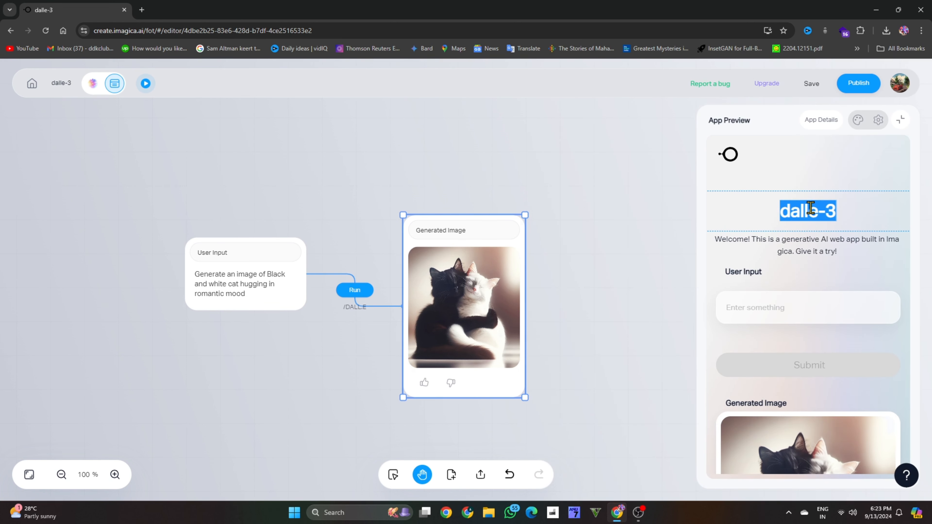
type("lumi ai")
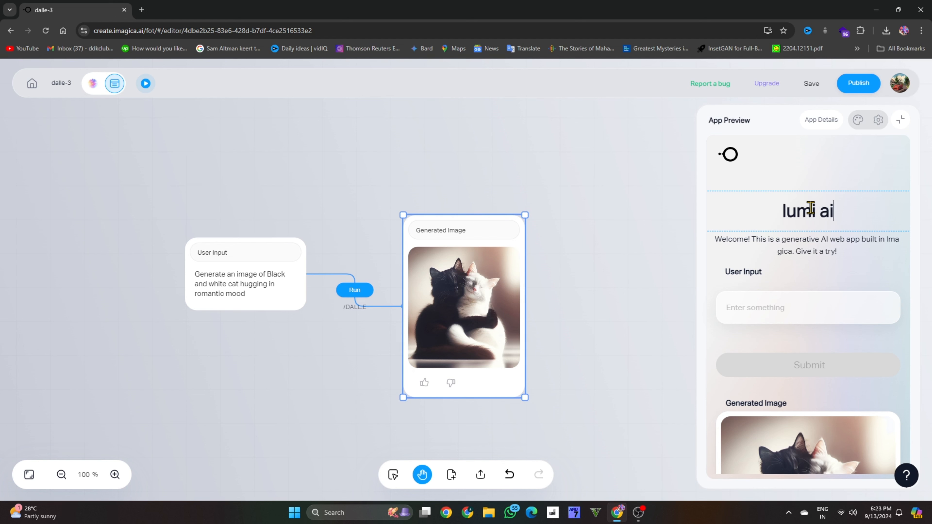
triple_click(821, 251)
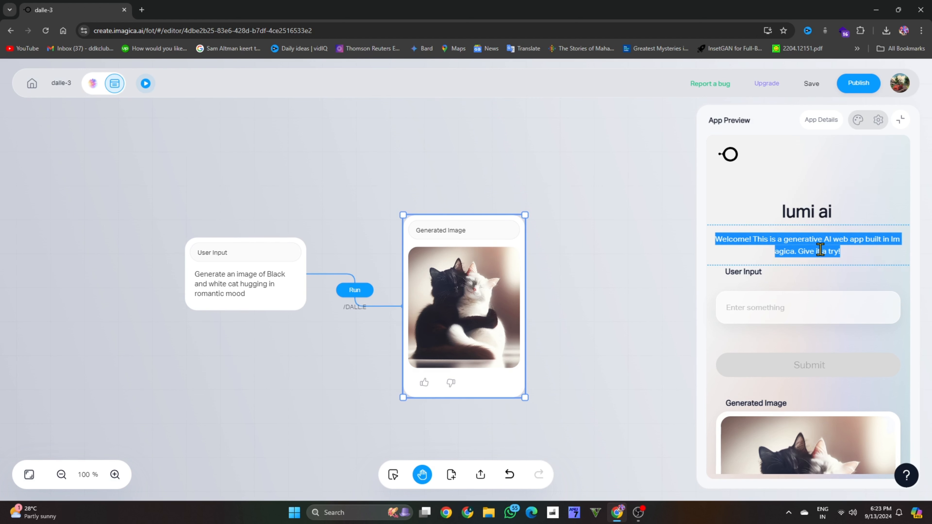
left_click(820, 251)
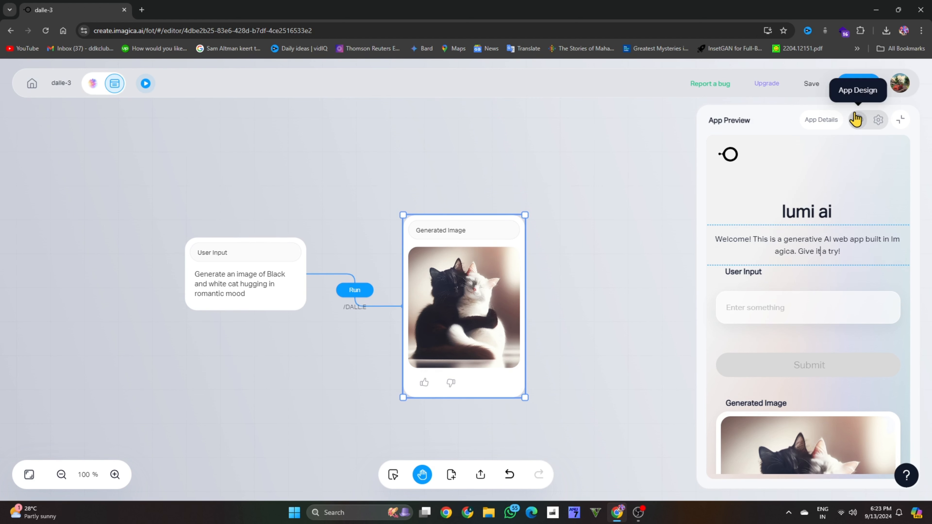
Publish the lumi ai app and open its live site from the publish confirmation.
left_click(851, 95)
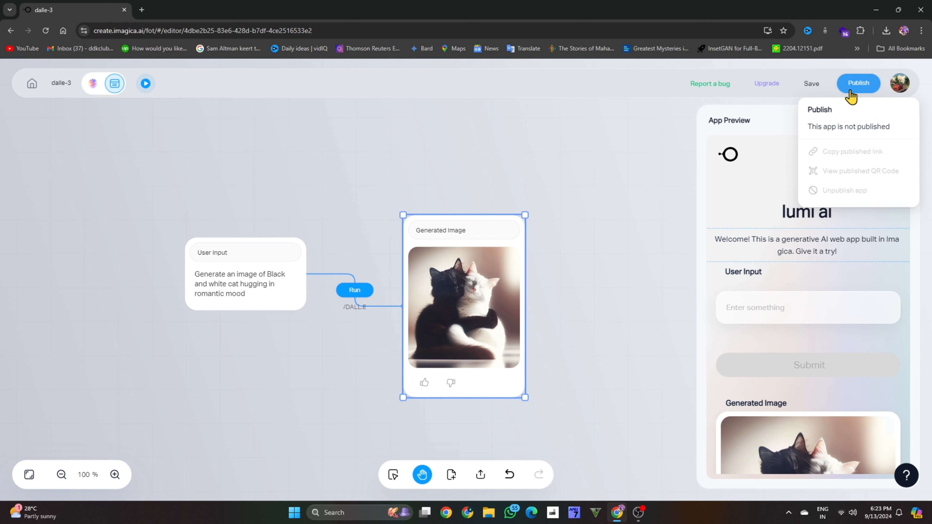
left_click(851, 91)
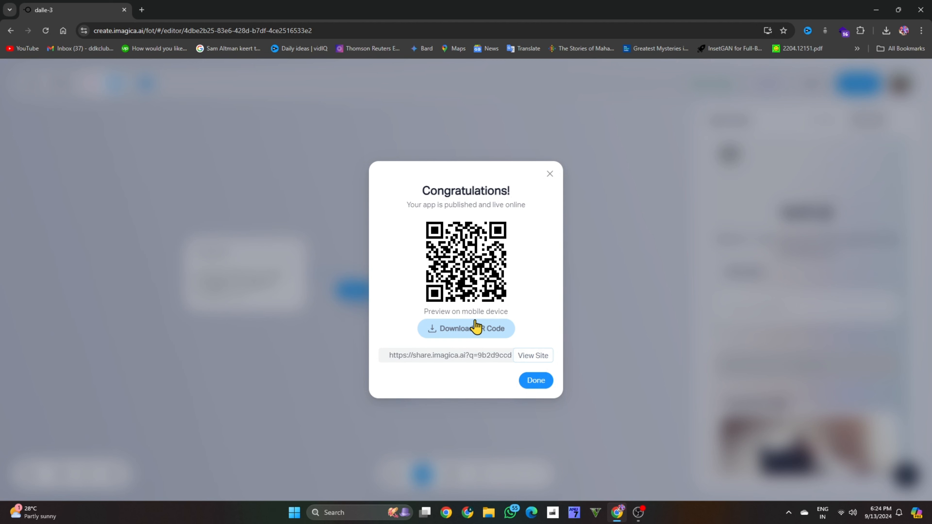
left_click(530, 358)
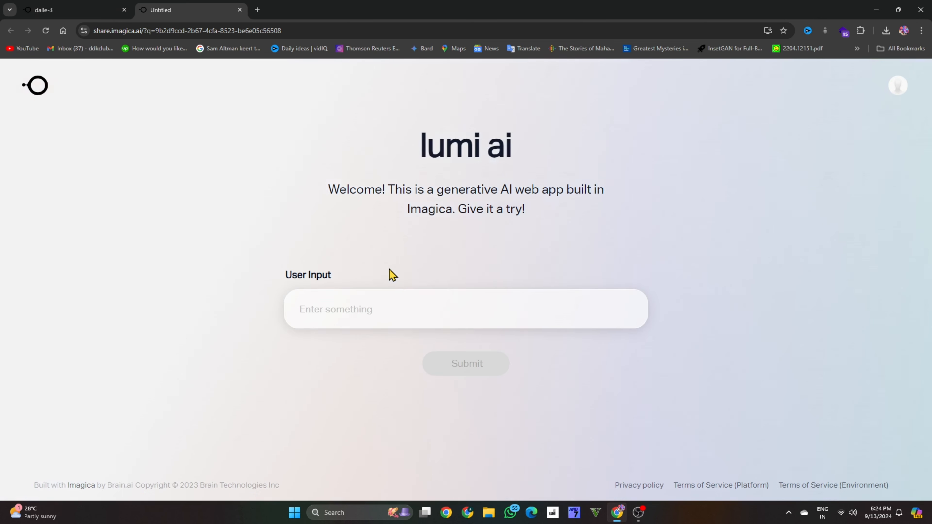
Begin entering a prompt starting with "G" in the User Input of the published lumi ai app.
left_click(401, 310)
type("G")
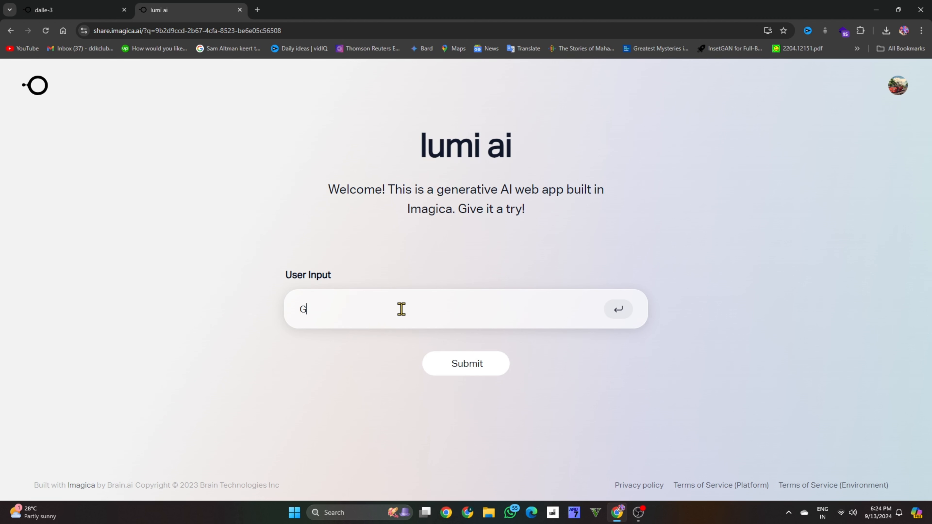